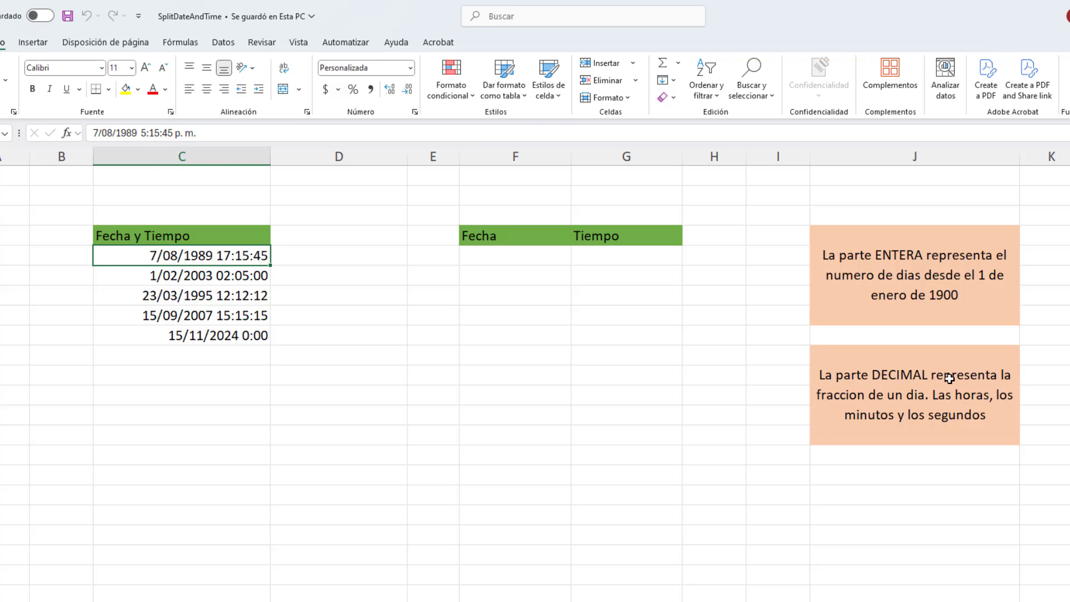
Examine the number formats offered for cell C5 and its custom date-time format code, leaving the format unmodified.
left_click(209, 275)
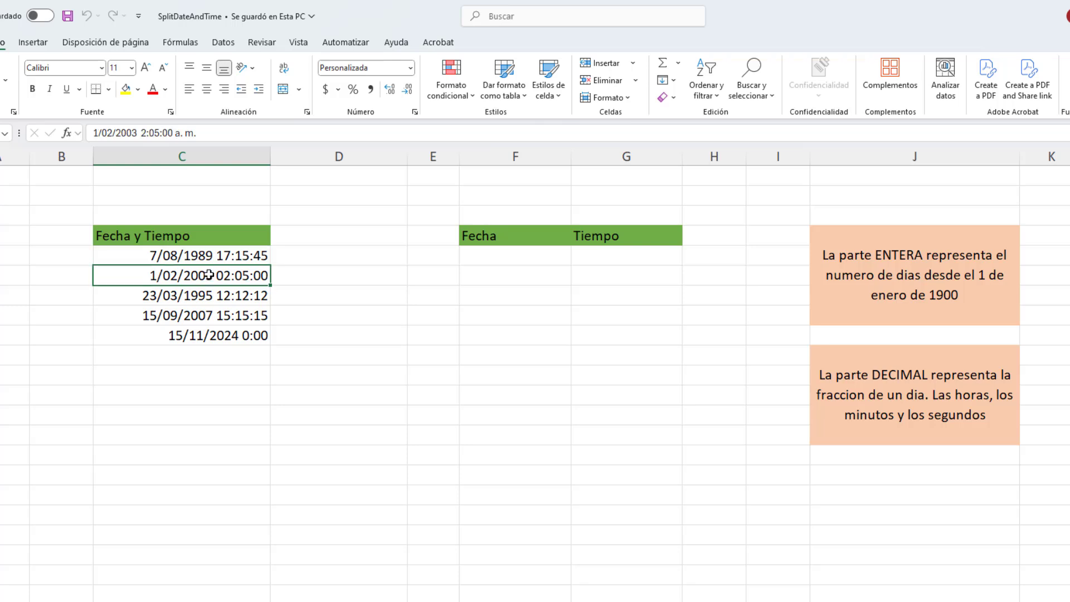
left_click(206, 257)
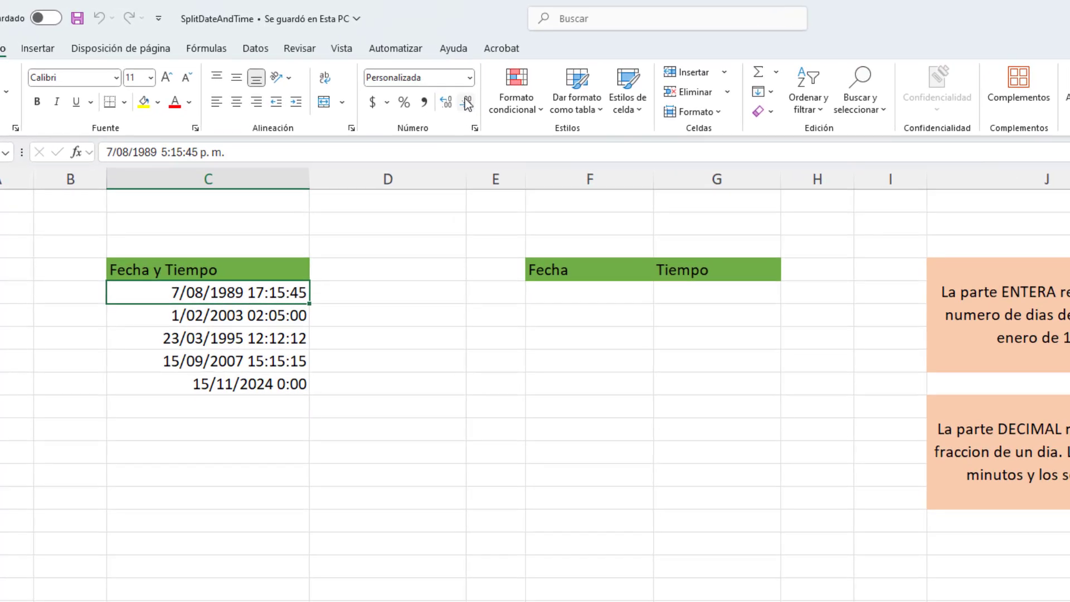
left_click(411, 68)
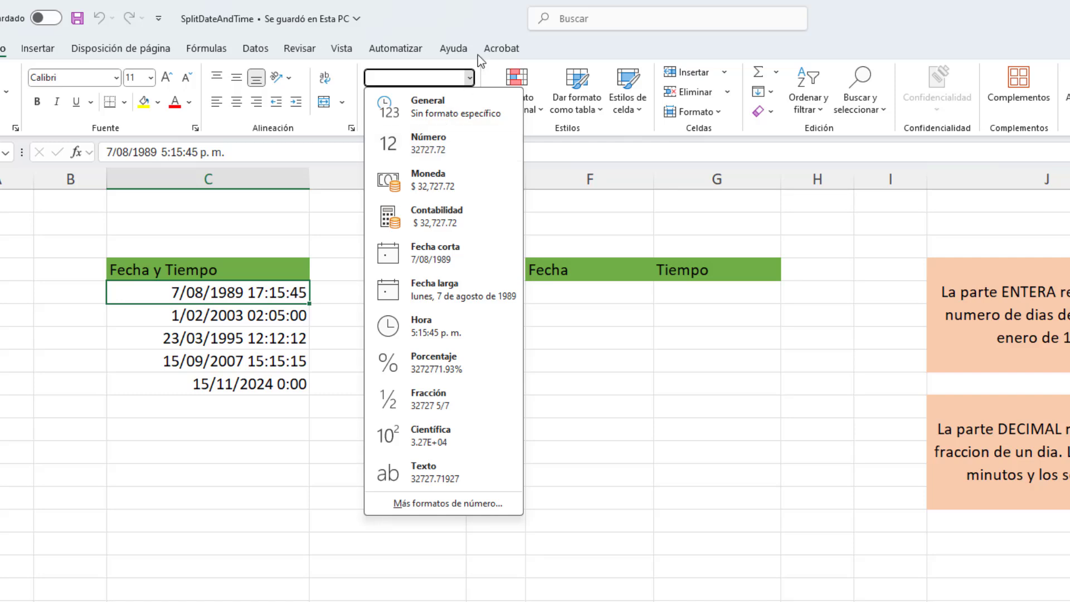
left_click(478, 25)
left_click(470, 77)
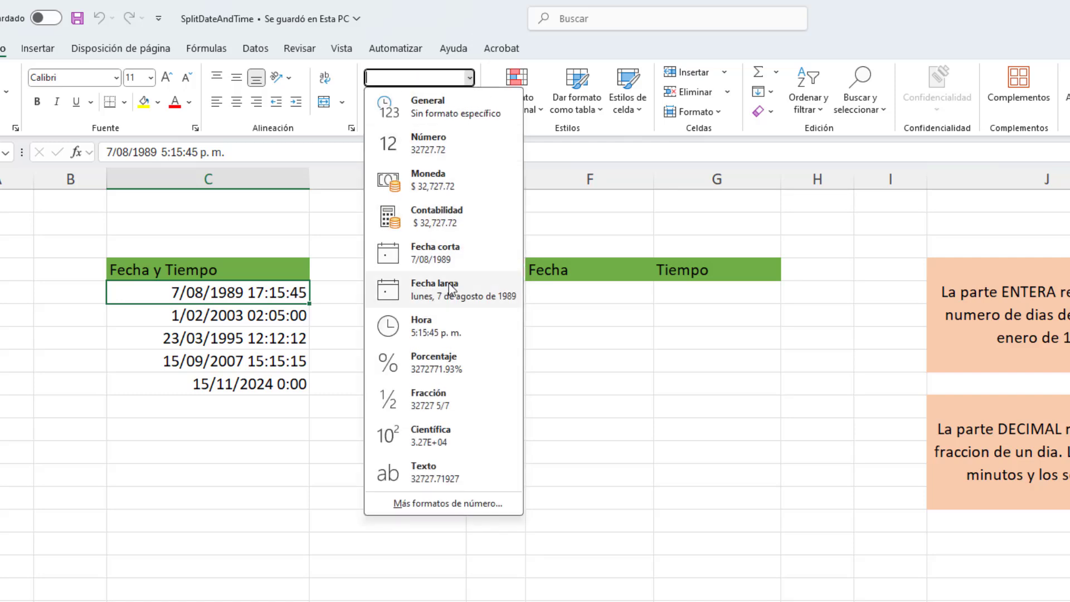
left_click(458, 505)
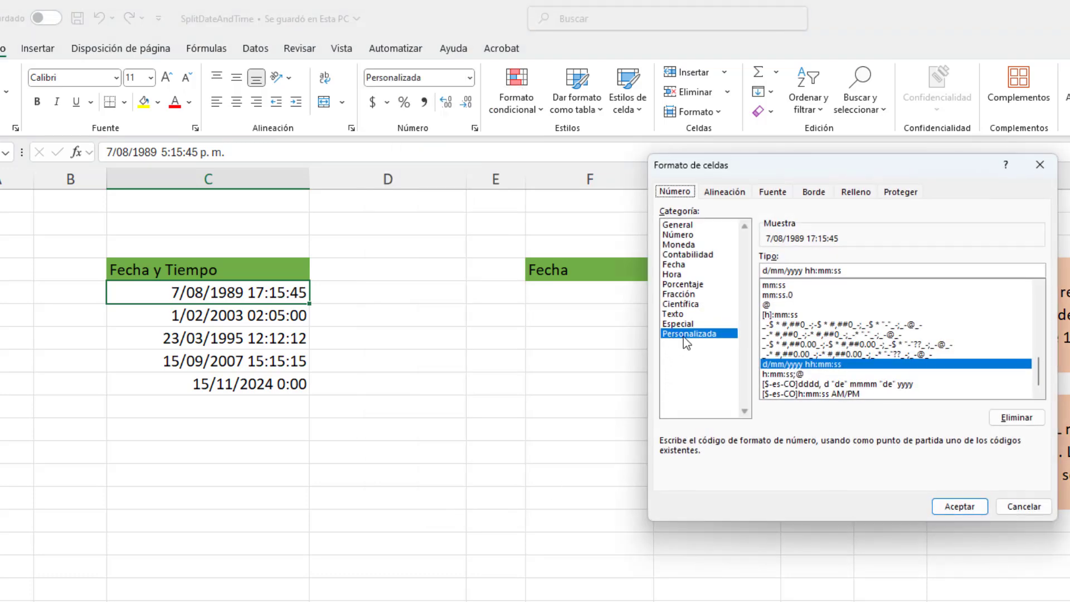
scroll(1031, 341, "up", 4)
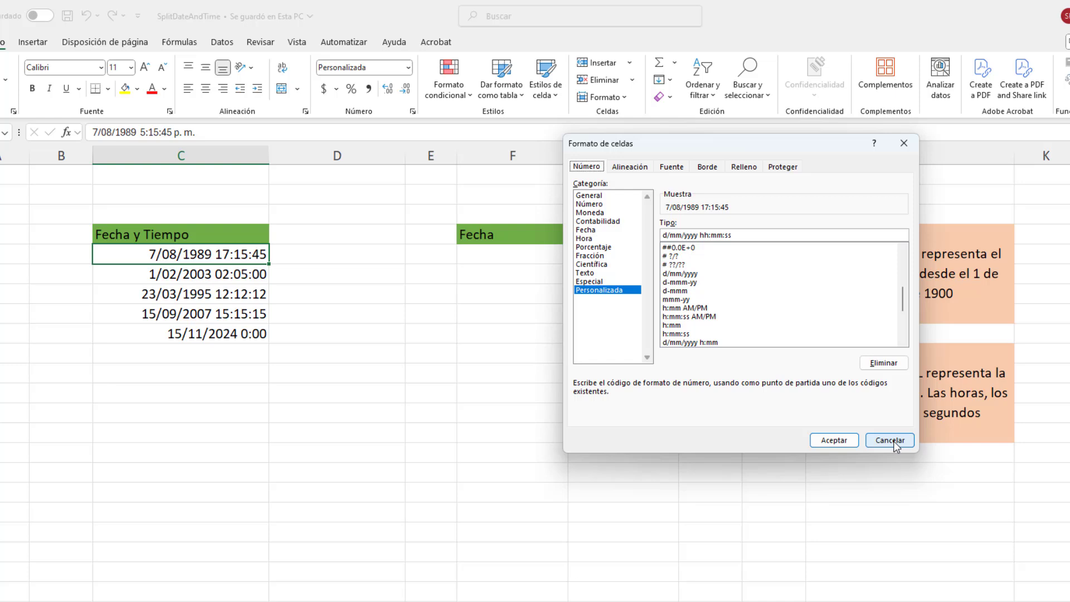
left_click(1024, 506)
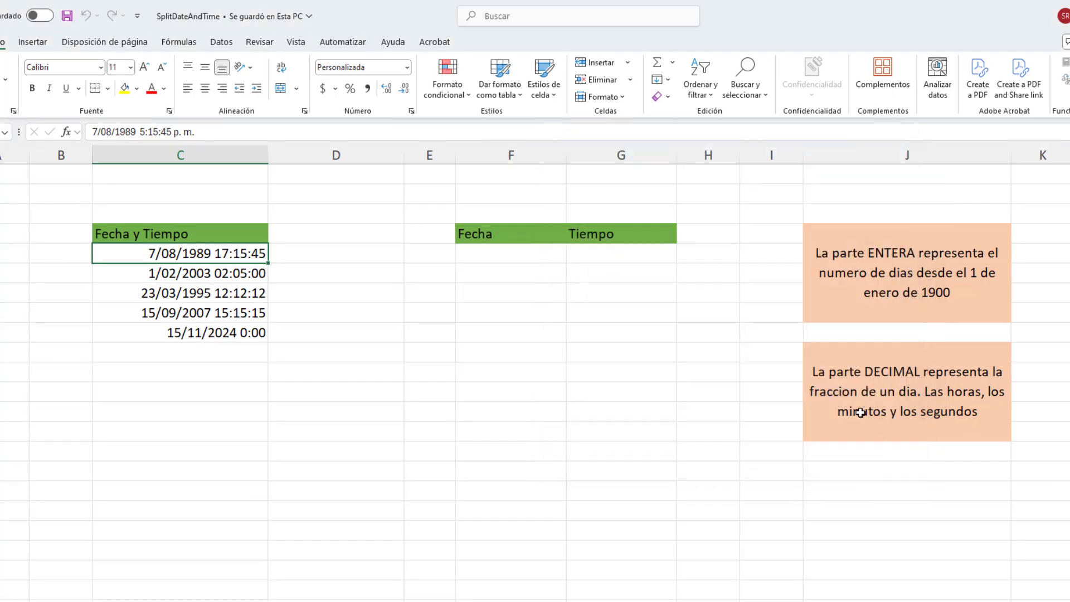
Enter =C5 in cell D5 and fill it down to D9 to repeat the Fecha y Tiempo values.
left_click(295, 254)
type("=")
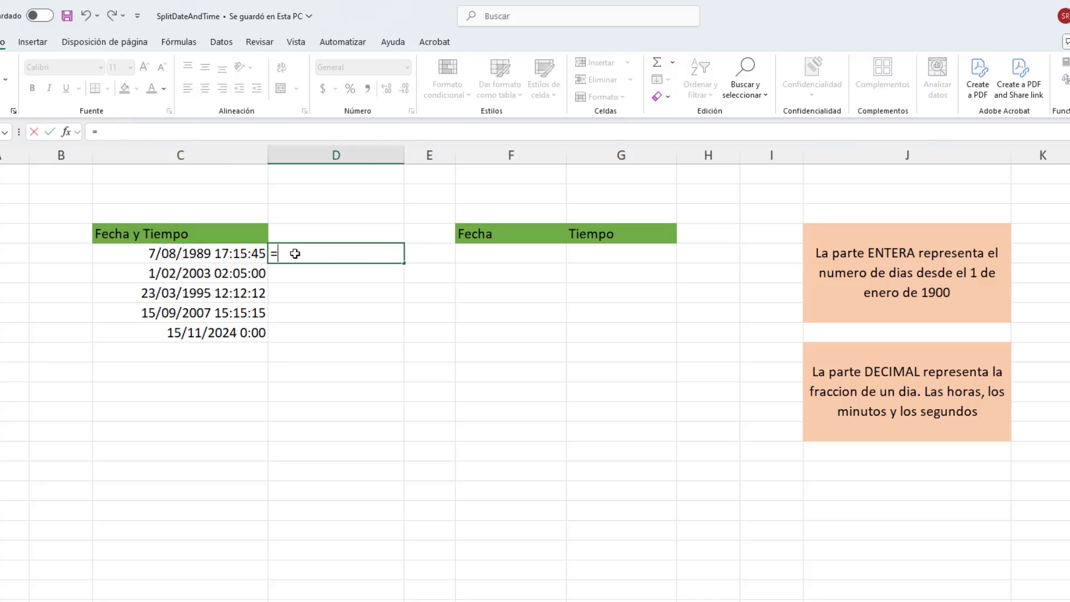
left_click(229, 253)
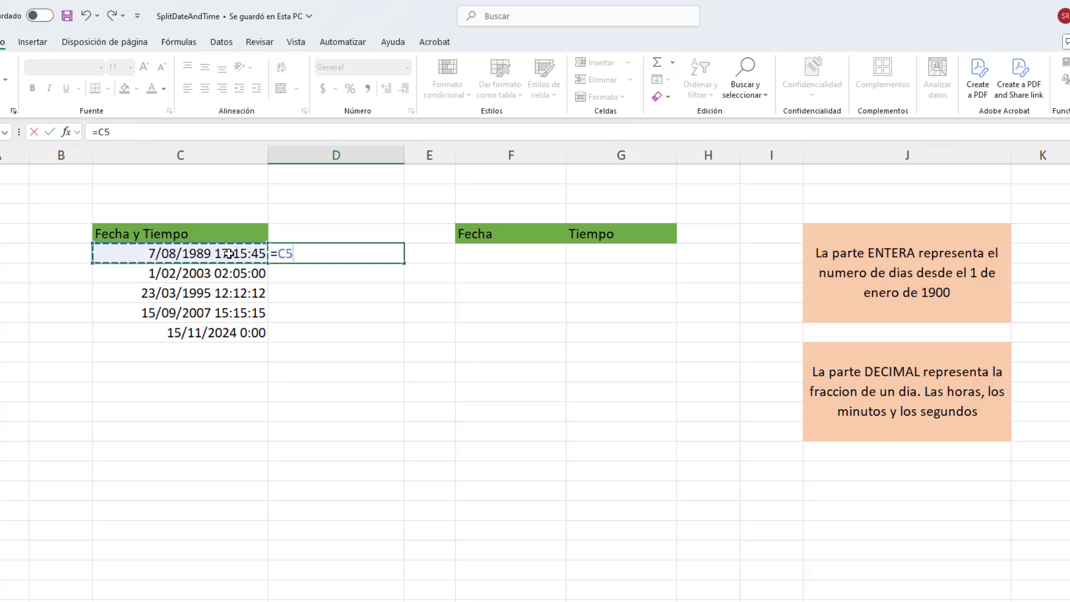
key("Return")
left_click(337, 257)
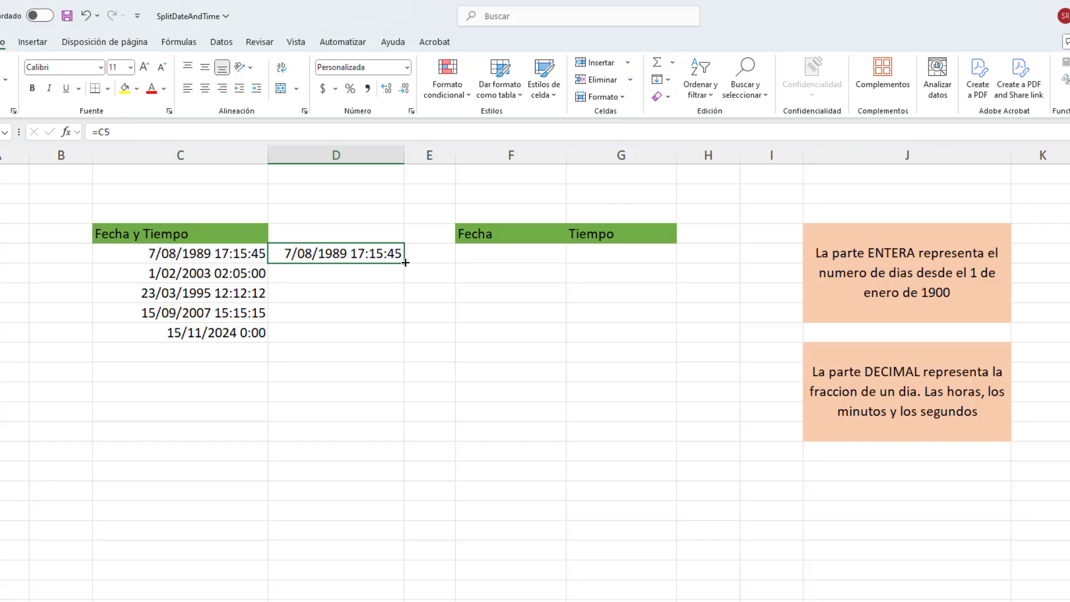
left_click_drag(403, 263, 404, 337)
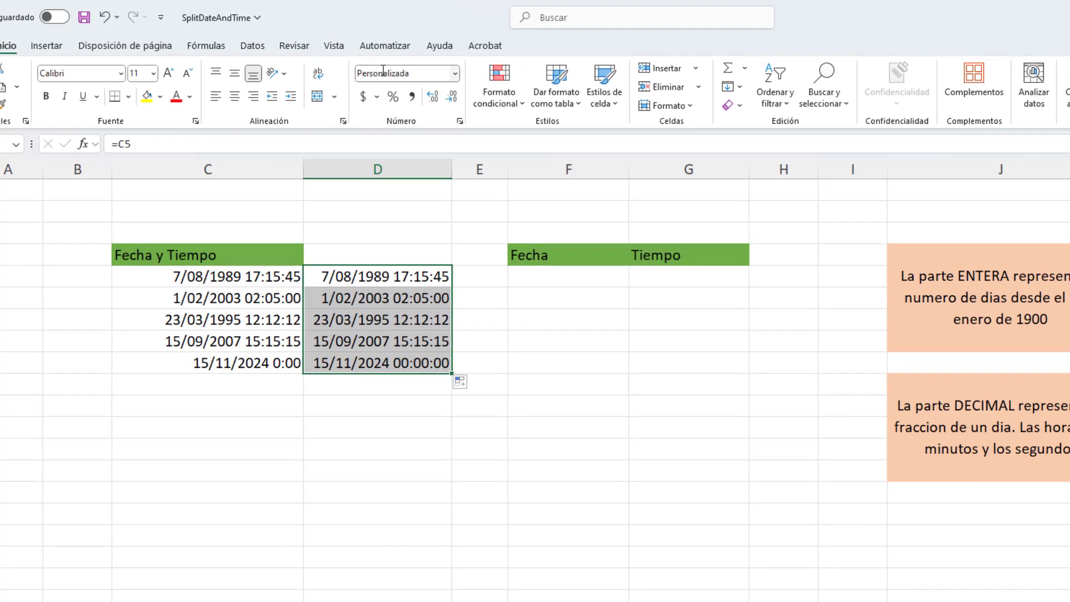
Clear only the formatting of cells D5:D9, keeping their formulas.
left_click(455, 72)
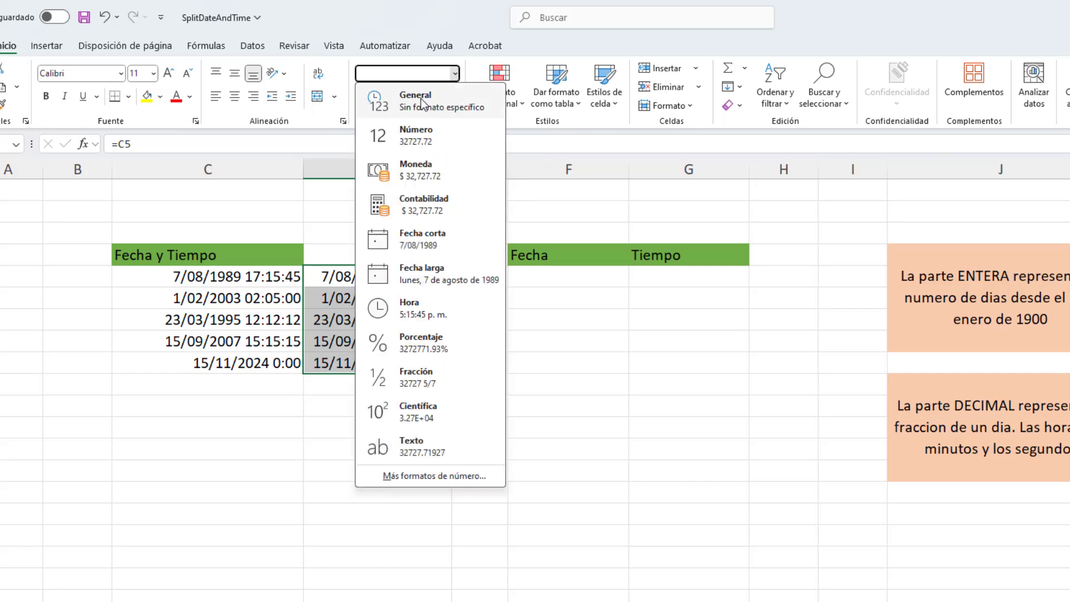
left_click(794, 25)
left_click(733, 105)
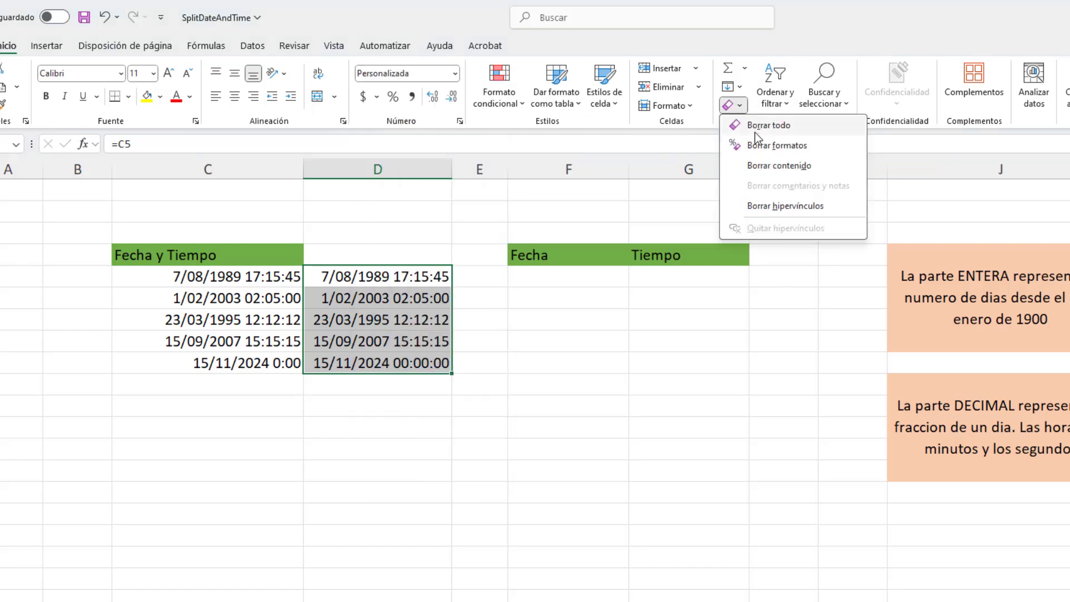
left_click(769, 145)
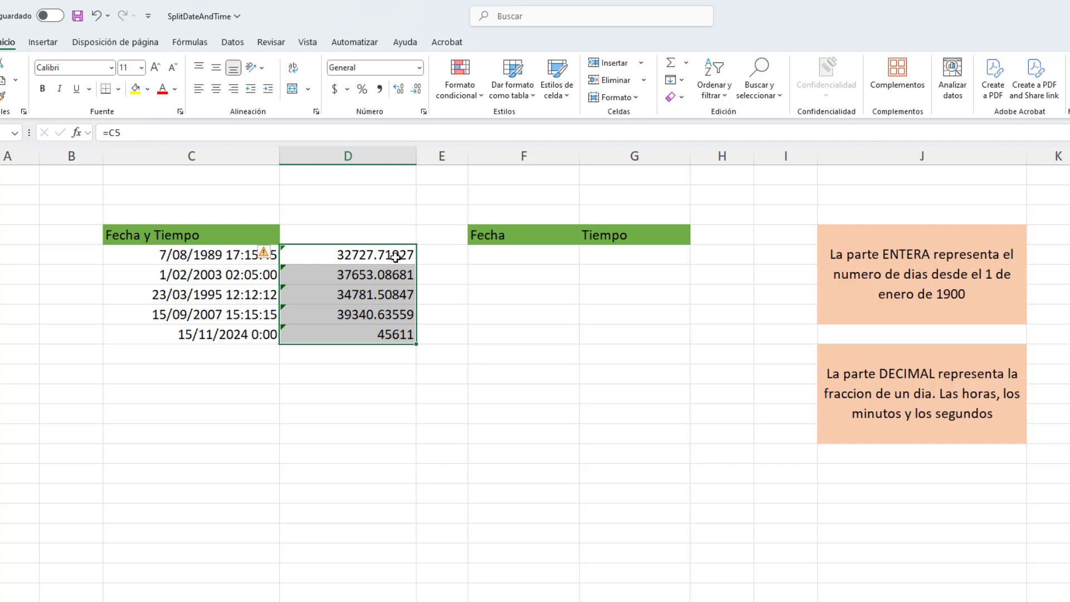
Extract the date part in cell F5 under Fecha with the formula =ENTERO(C5).
left_click(489, 254)
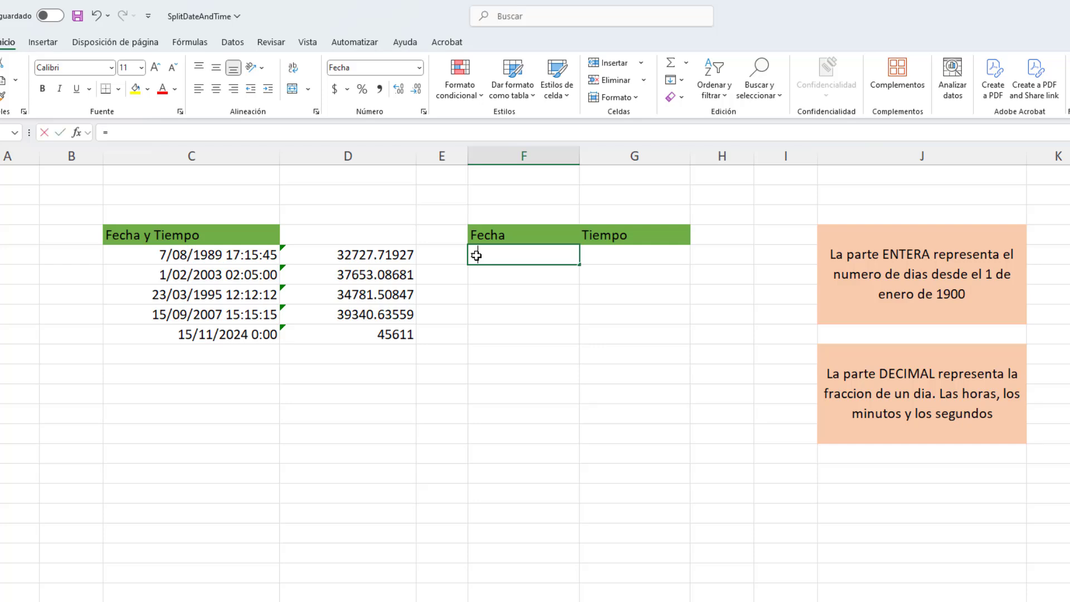
type("en")
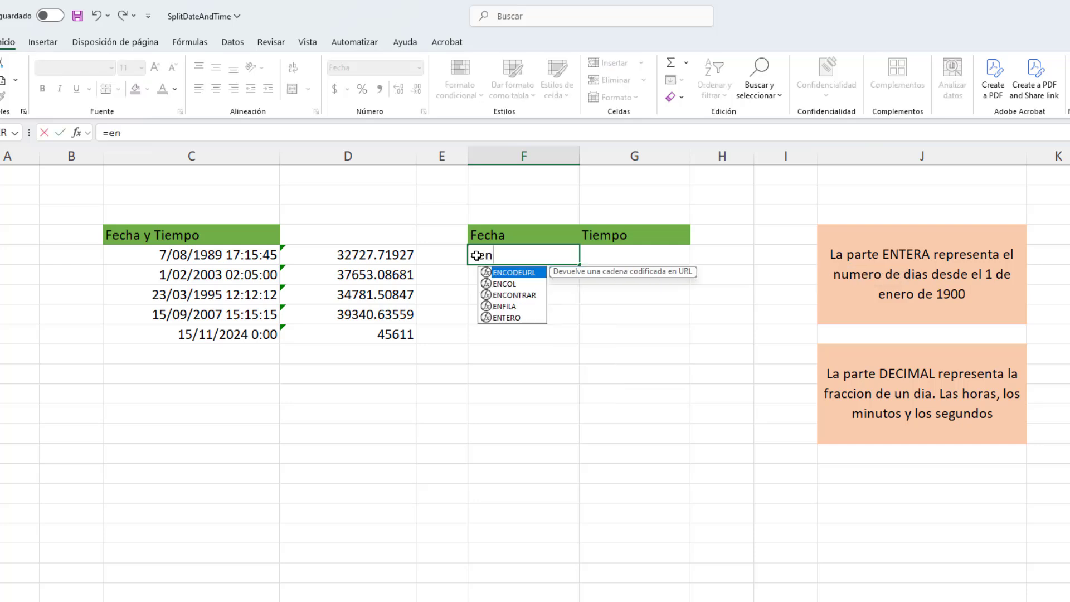
double_click(512, 318)
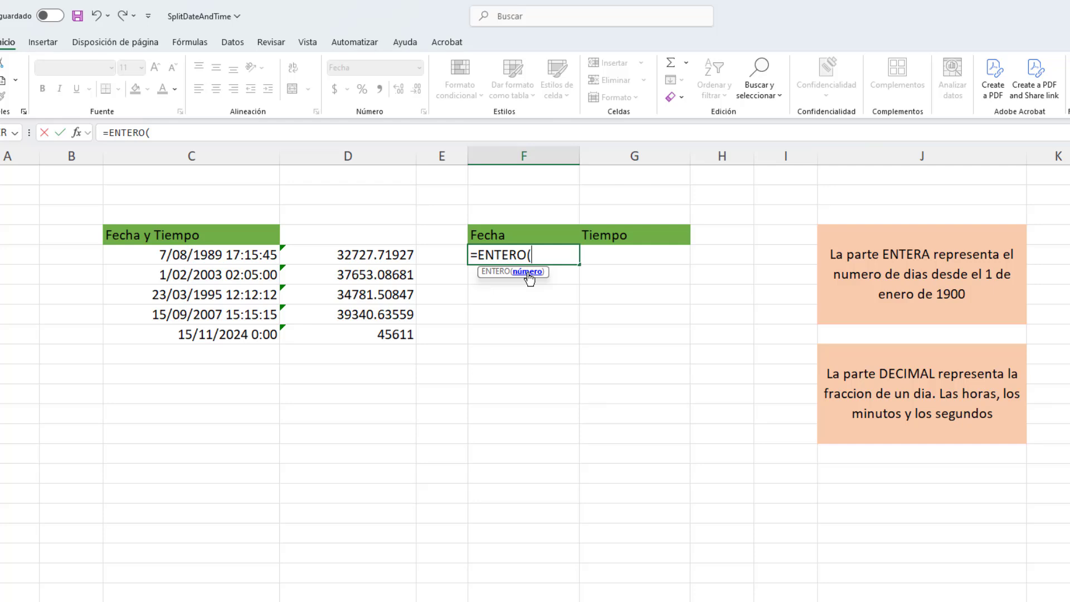
left_click(197, 255)
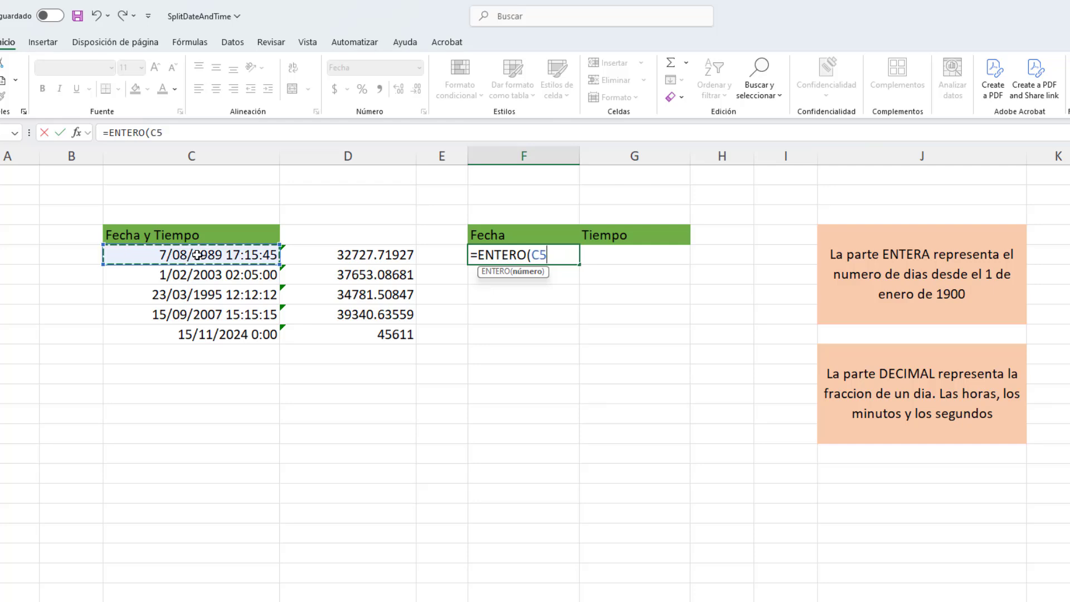
type(")")
key("Return")
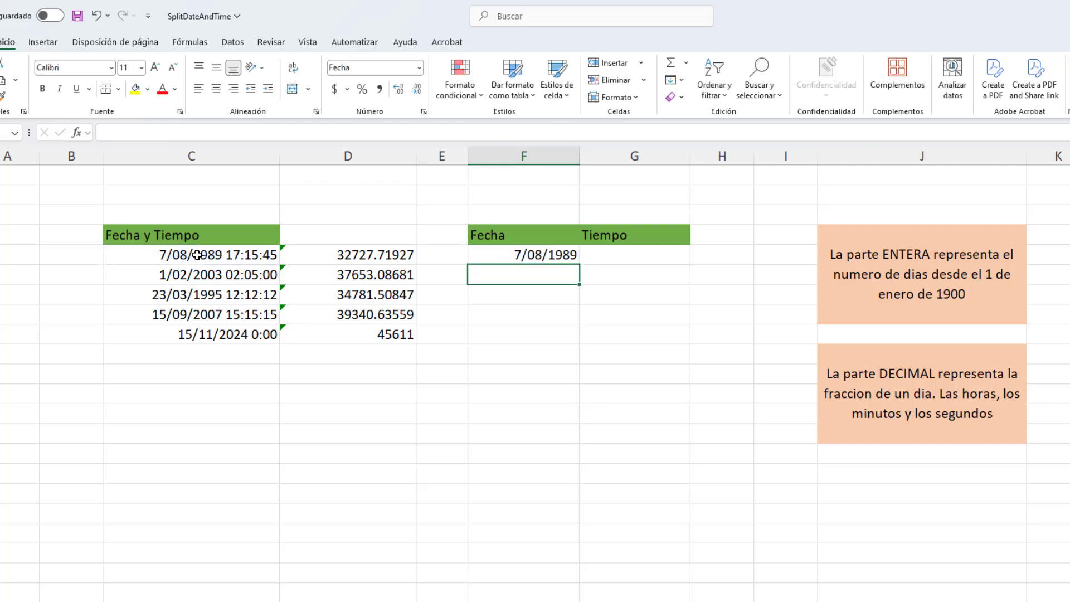
Fill the ENTERO formula from F5 down to F9 and check the dates against column C.
left_click(499, 256)
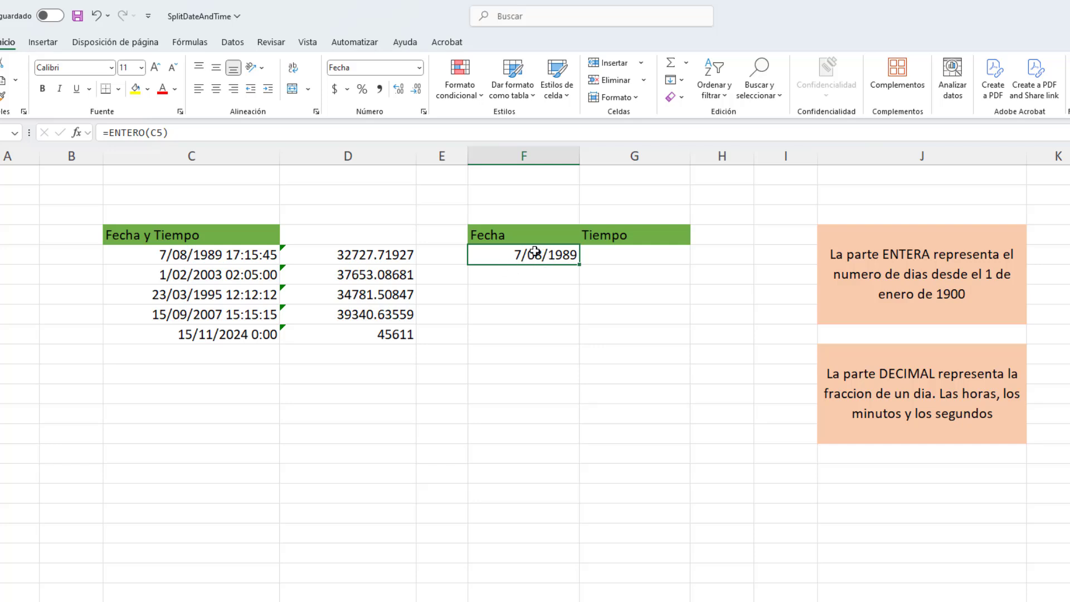
left_click(274, 254)
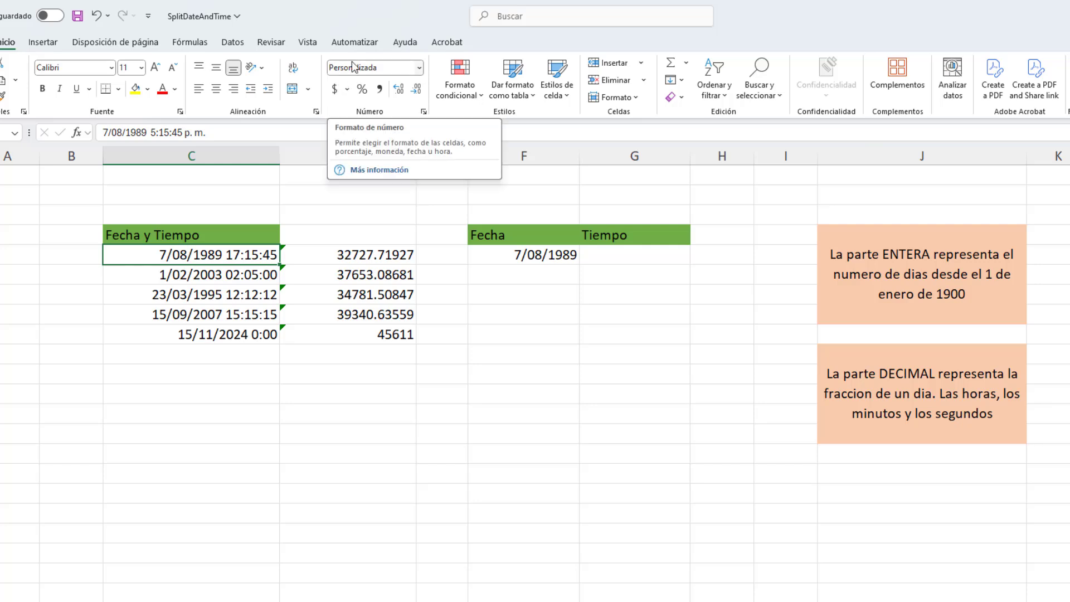
left_click(498, 252)
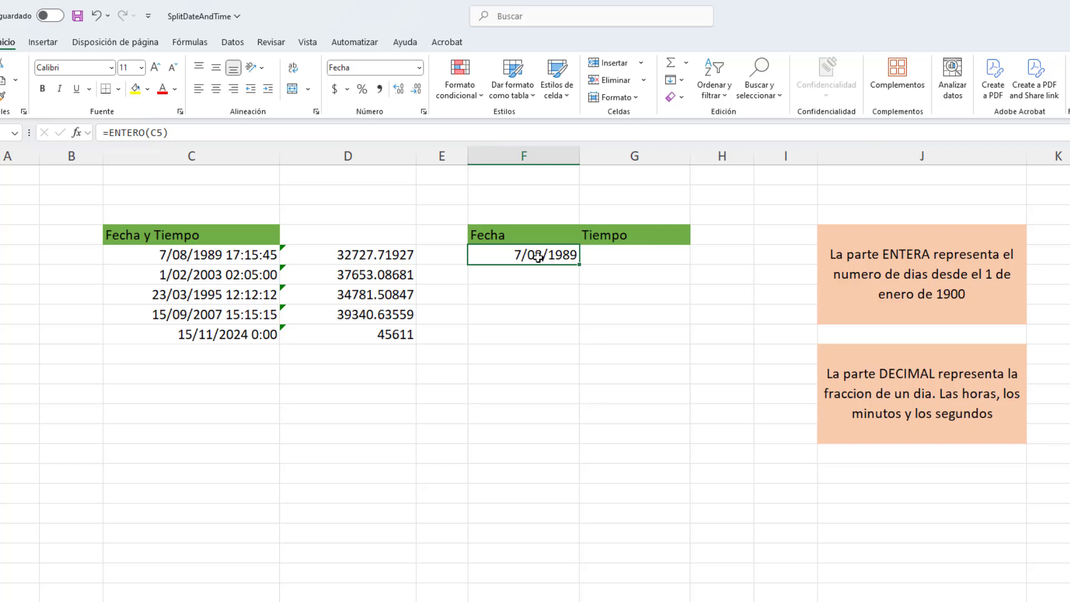
left_click_drag(578, 264, 580, 345)
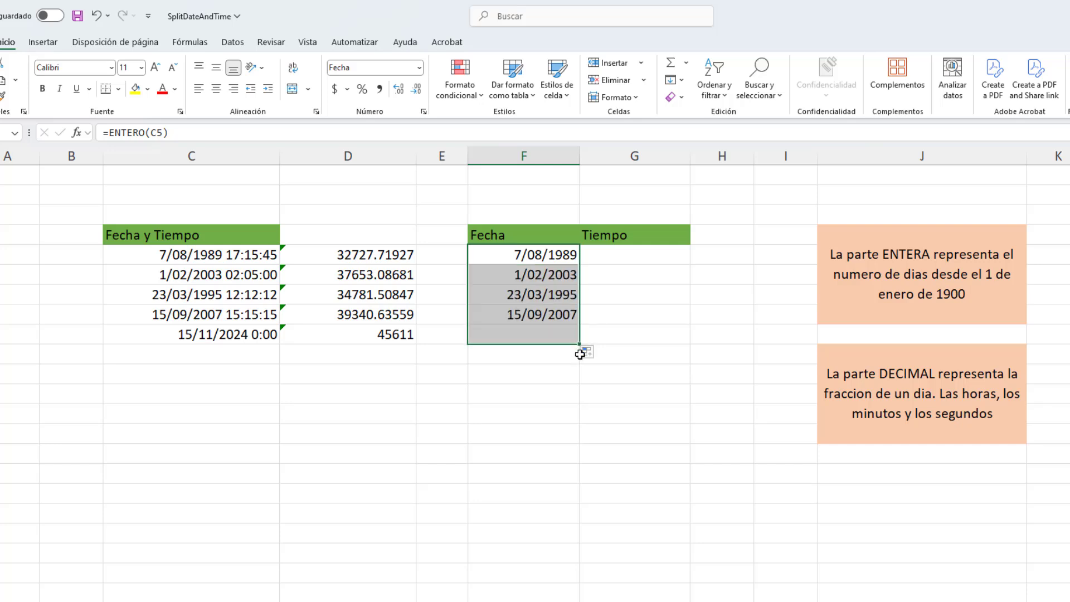
left_click(541, 336)
left_click(226, 337)
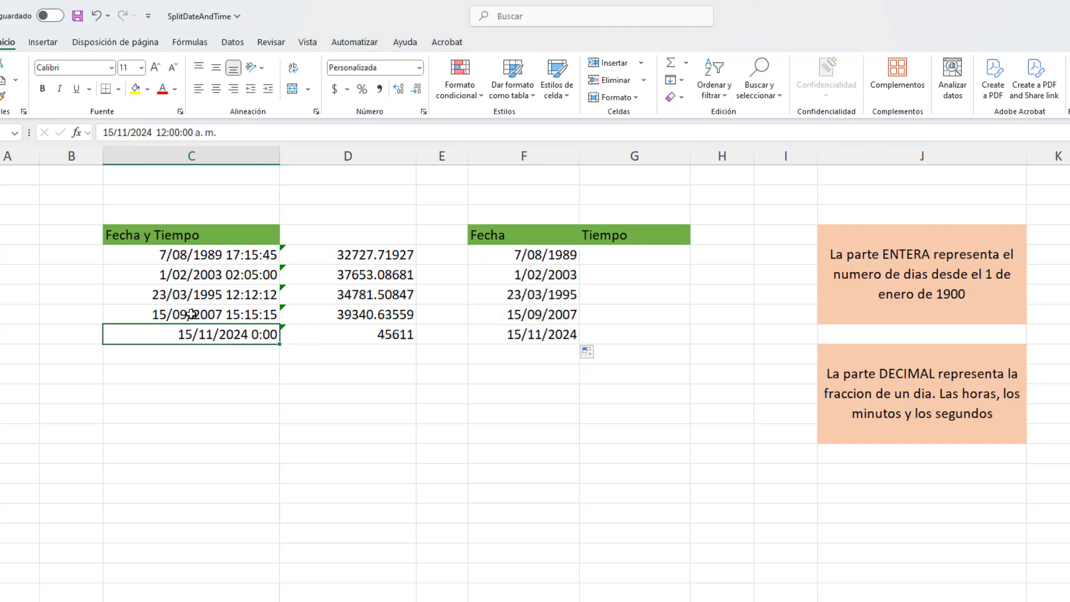
left_click(191, 313)
left_click(202, 292)
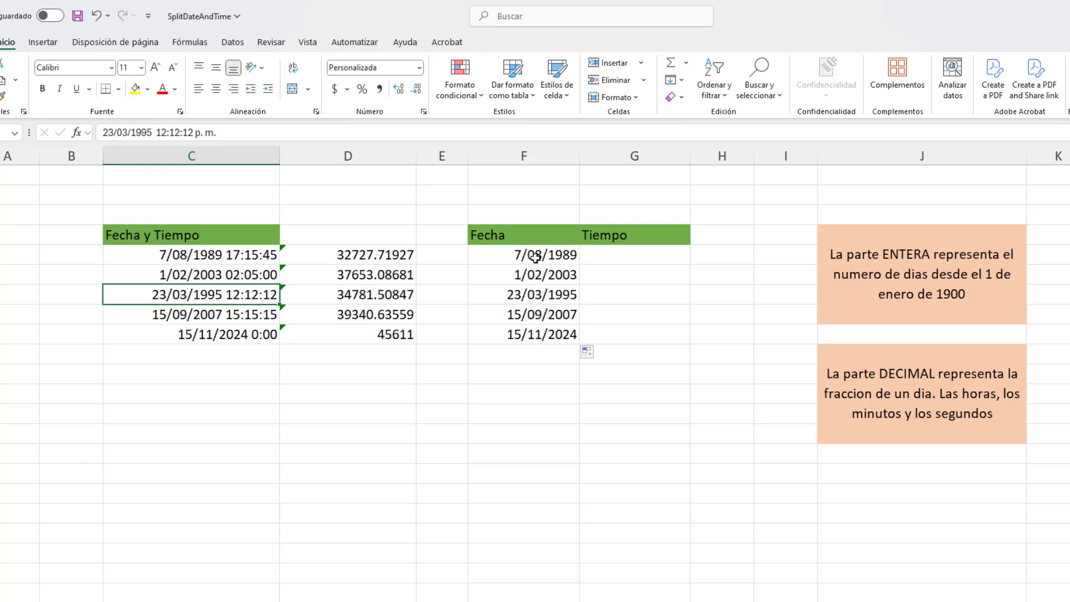
Extract the time part in cell G5 under Tiempo with the formula =C5-ENTERO(C5).
left_click(598, 260)
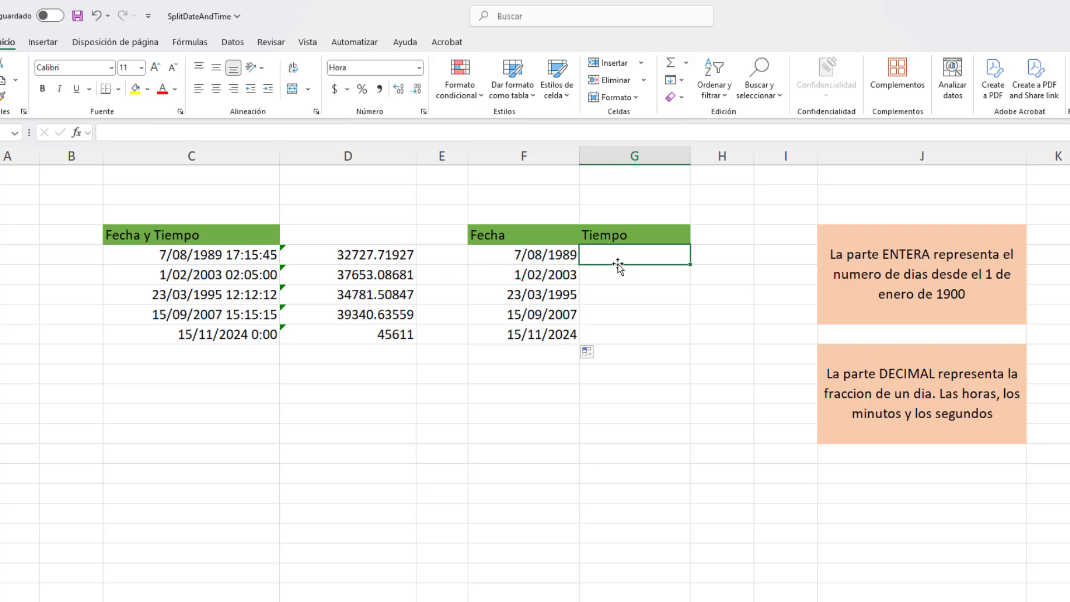
type("=")
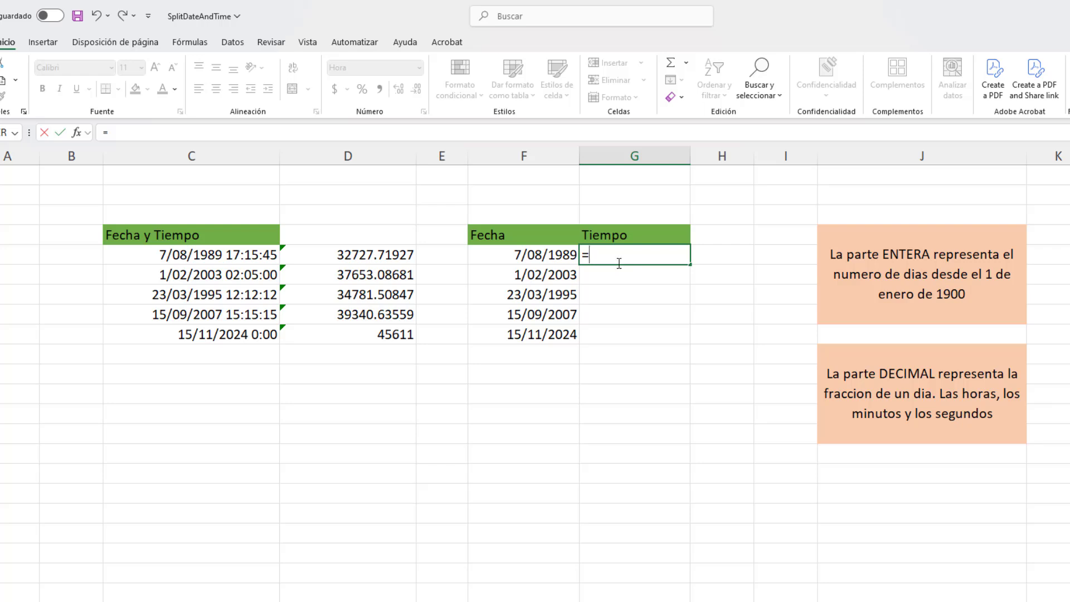
left_click(251, 257)
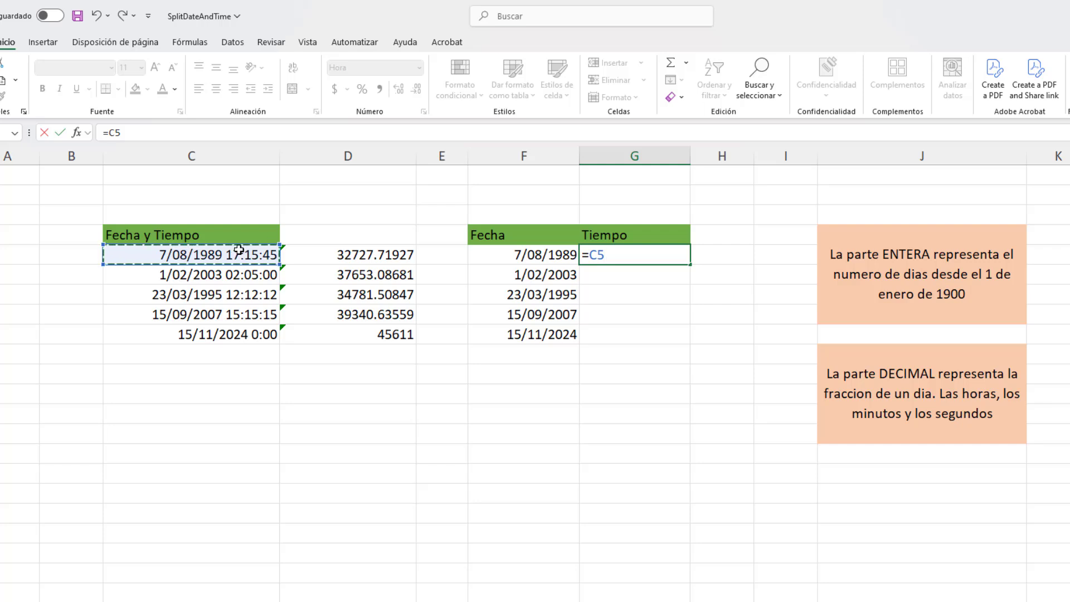
type("-")
type("en")
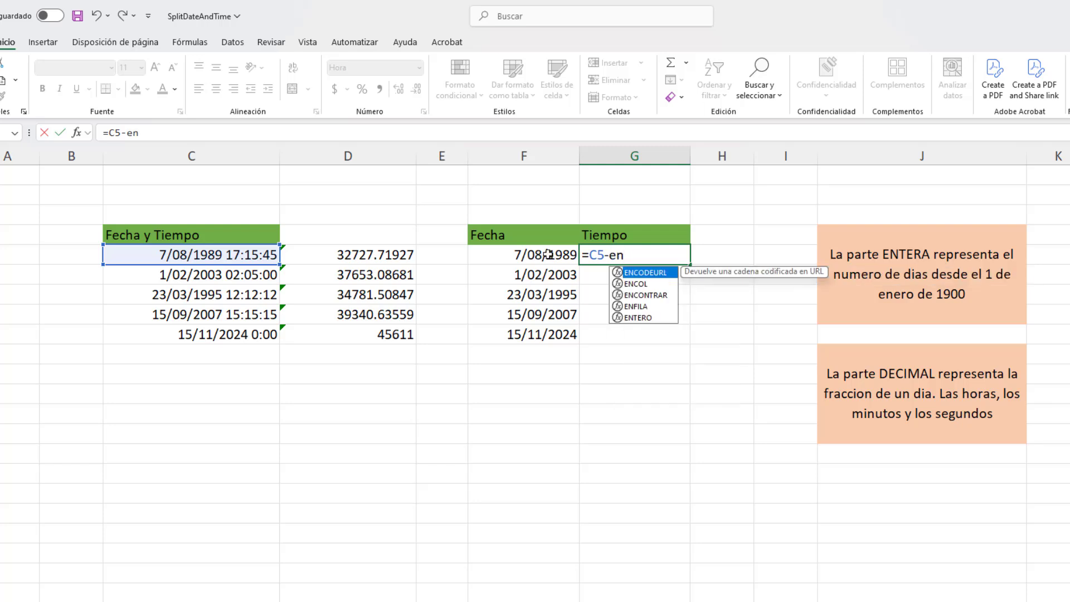
left_click(633, 318)
double_click(633, 317)
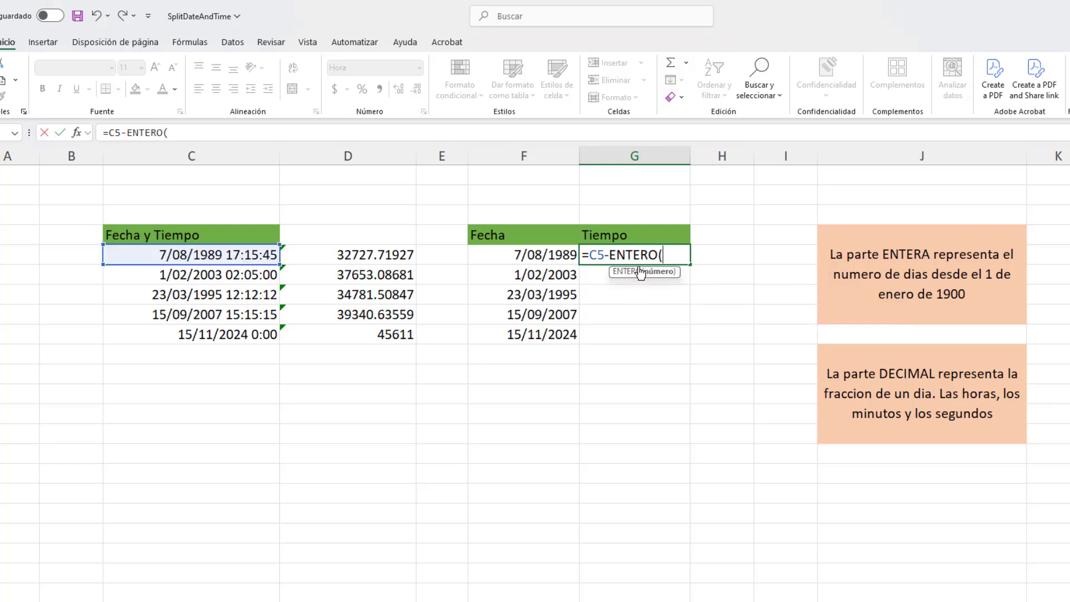
left_click(245, 255)
type(")")
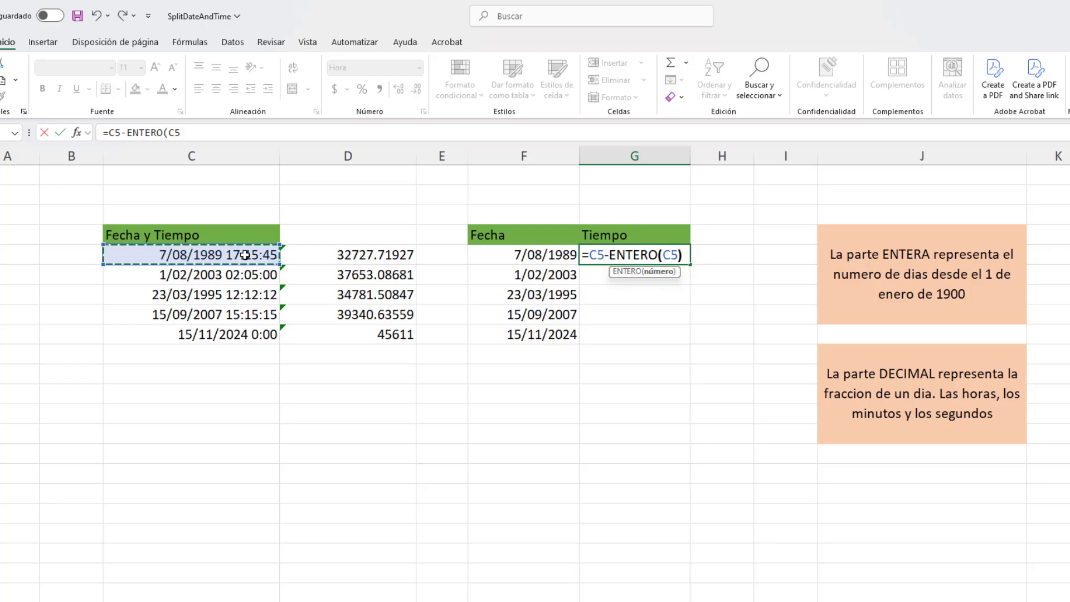
key("Return")
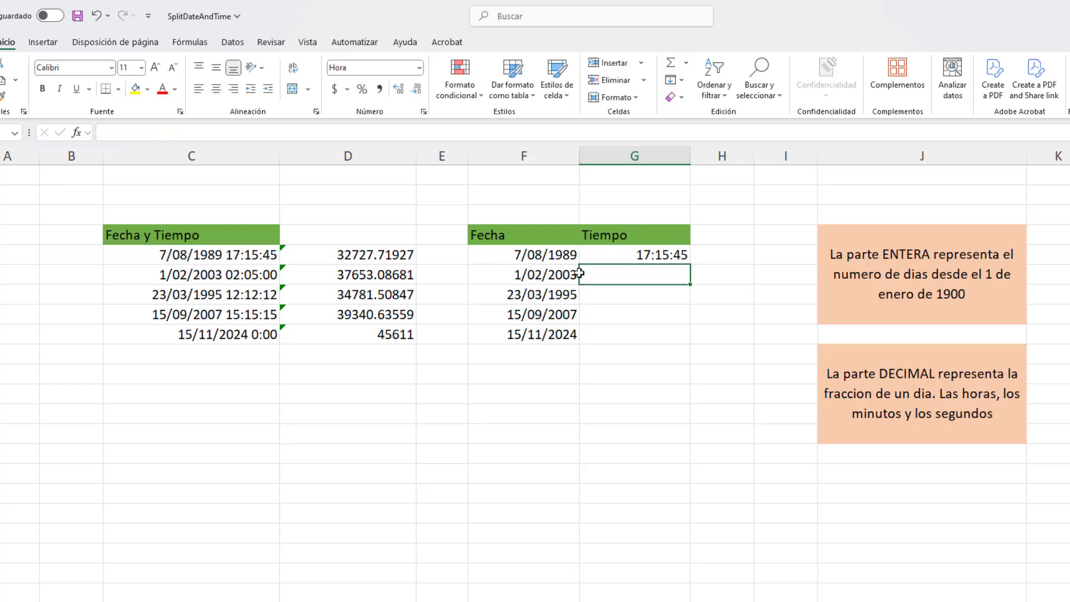
Fill the time formula from G5 down to G9.
left_click(608, 256)
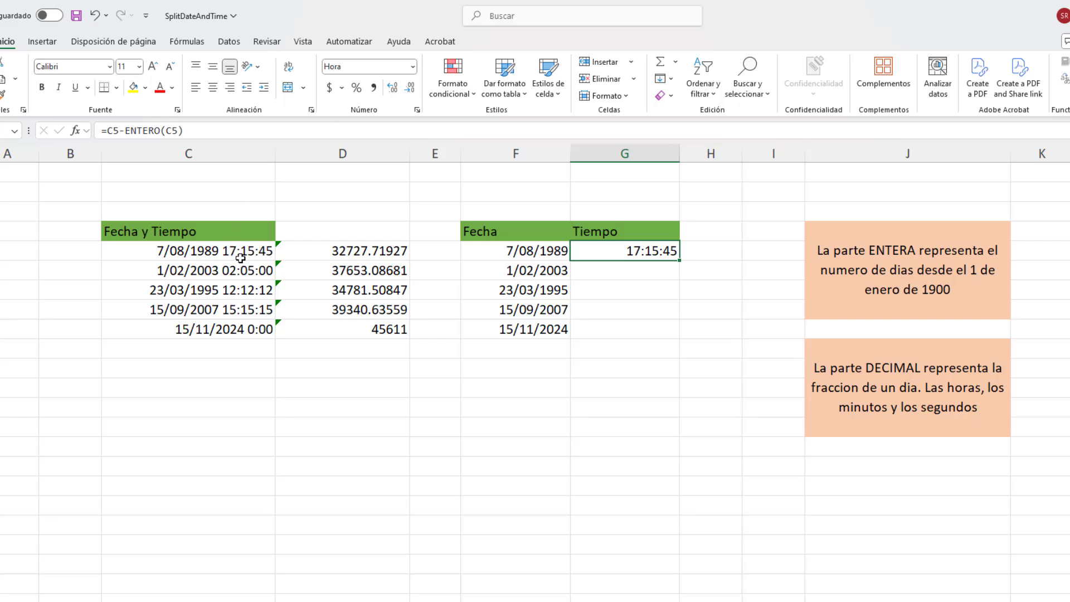
left_click(240, 258)
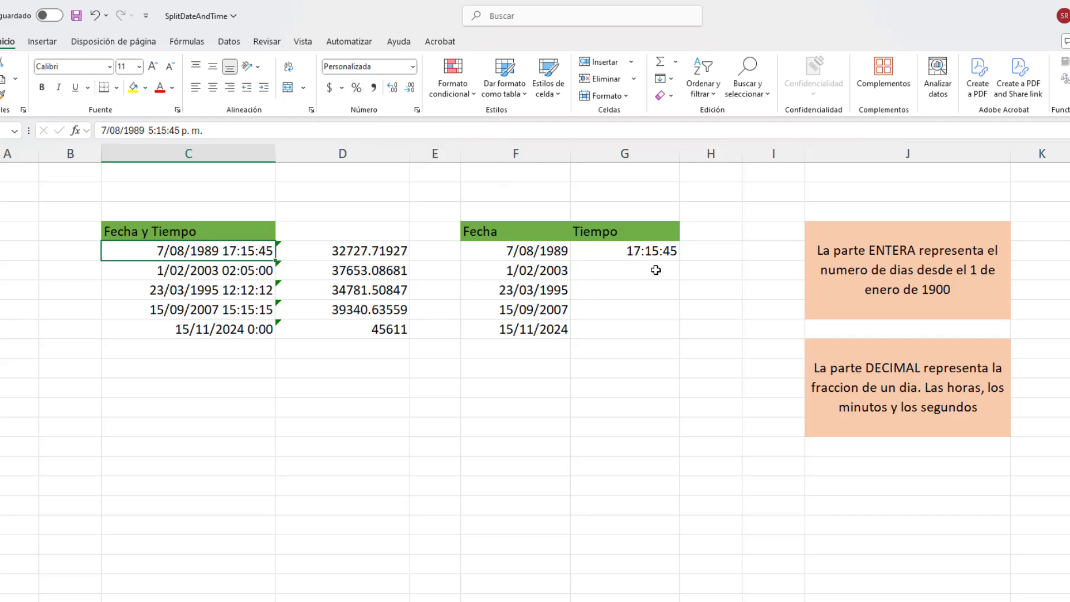
left_click(646, 250)
left_click_drag(680, 260, 685, 335)
Compare the extracted times in G5:G9 with the original date-time values in C5:C9.
left_click(650, 332)
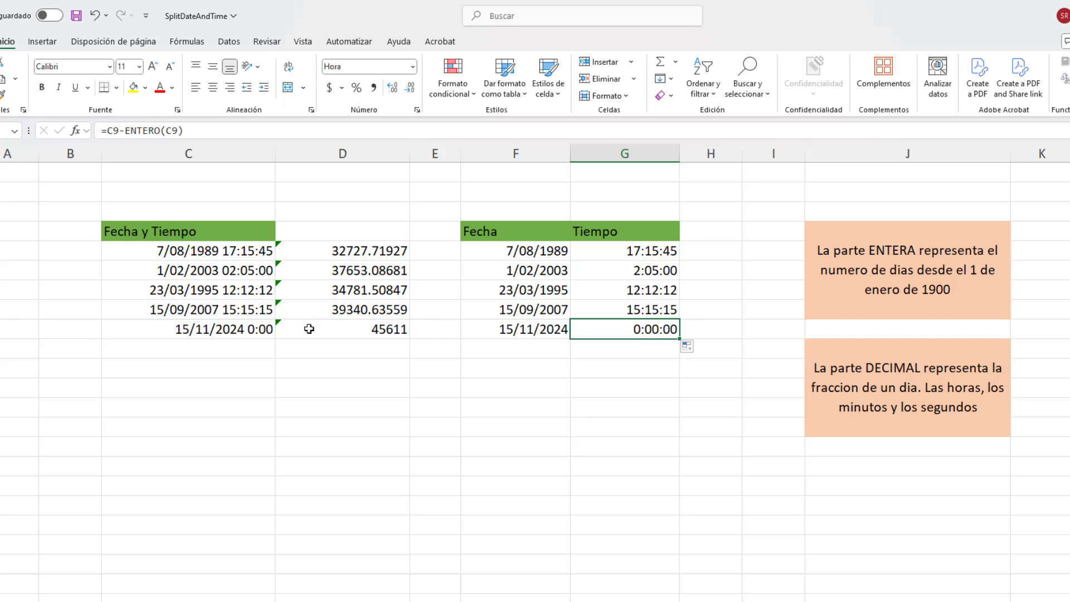
left_click(251, 332)
left_click(251, 311)
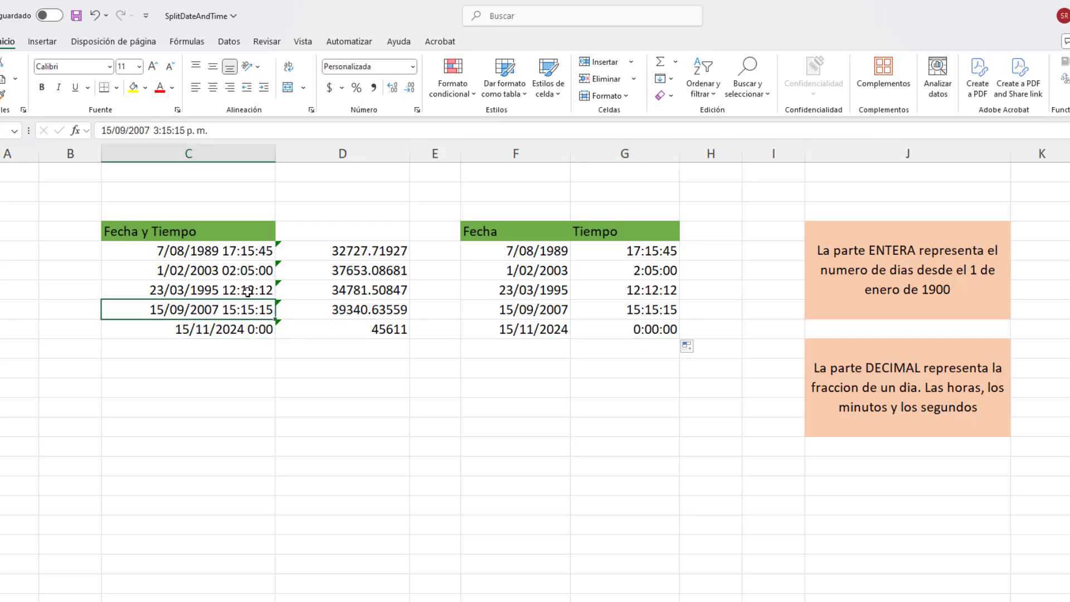
left_click(247, 290)
left_click(247, 268)
left_click(248, 252)
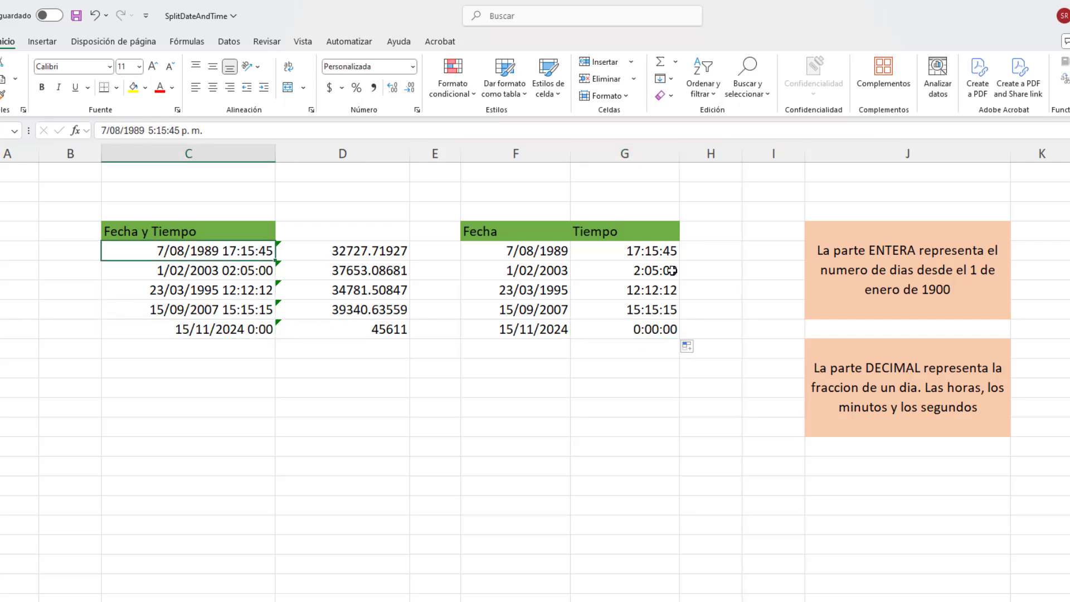
left_click(652, 252)
left_click(651, 271)
left_click(650, 291)
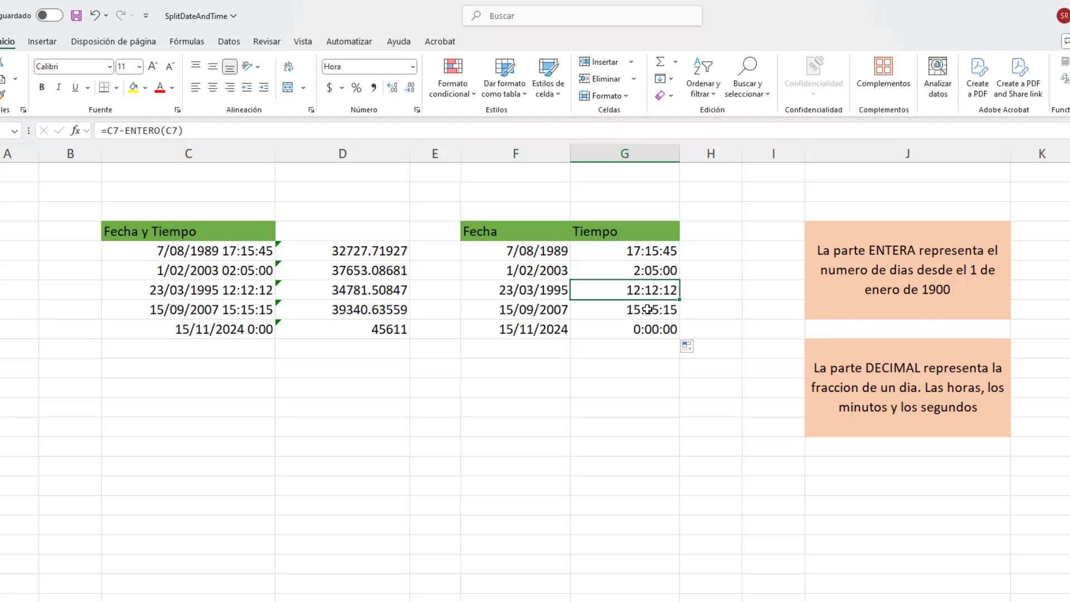
left_click(647, 310)
left_click(634, 330)
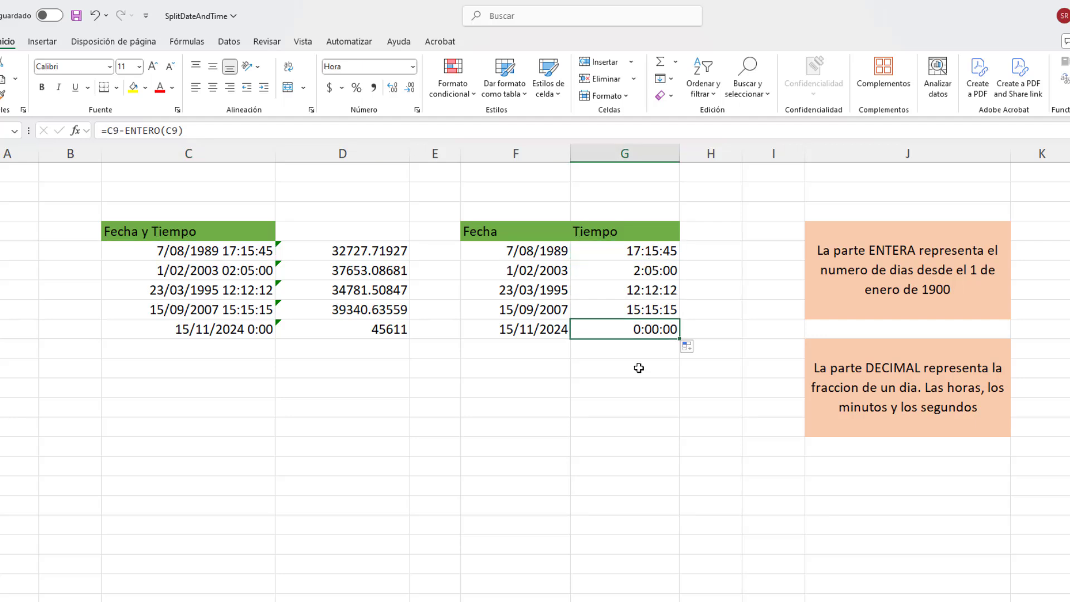